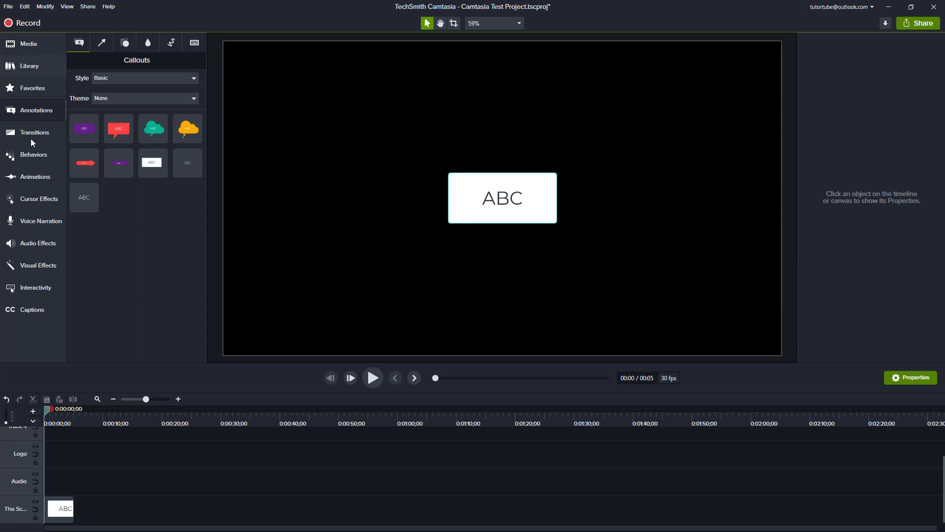
Step: Show the Animations presets, such as Scale Down, Scale to Fit and Smart Focus
click(35, 178)
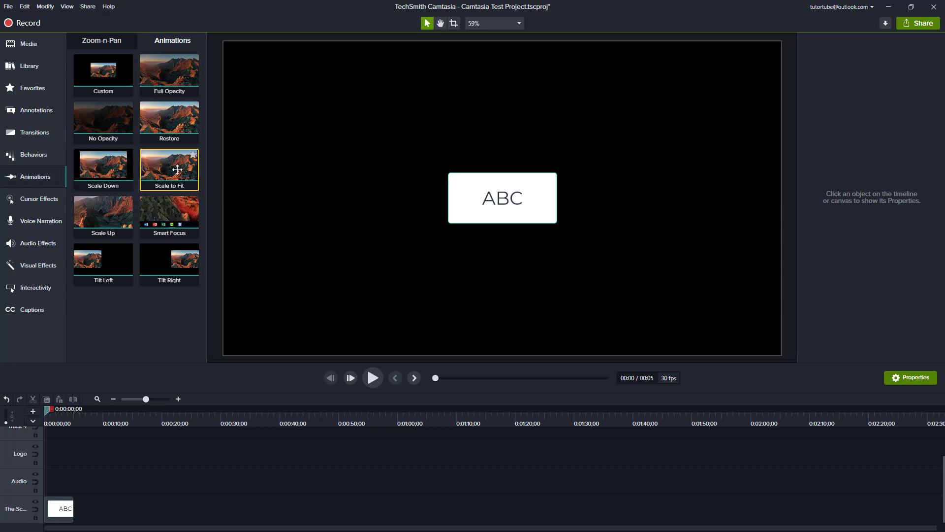
Step: Apply Scale Up to the ABC callout and extend it to end at 0:00:02;25
drag(110, 216, 55, 500)
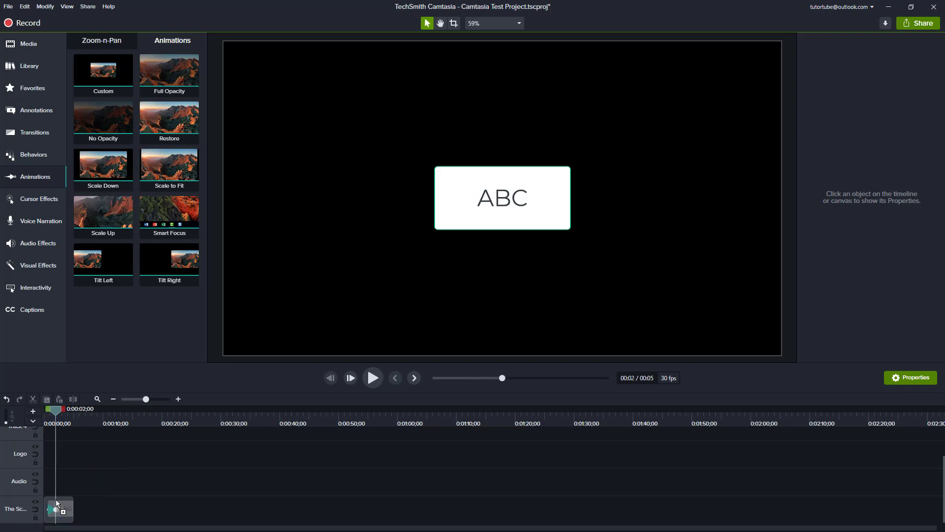
click(46, 413)
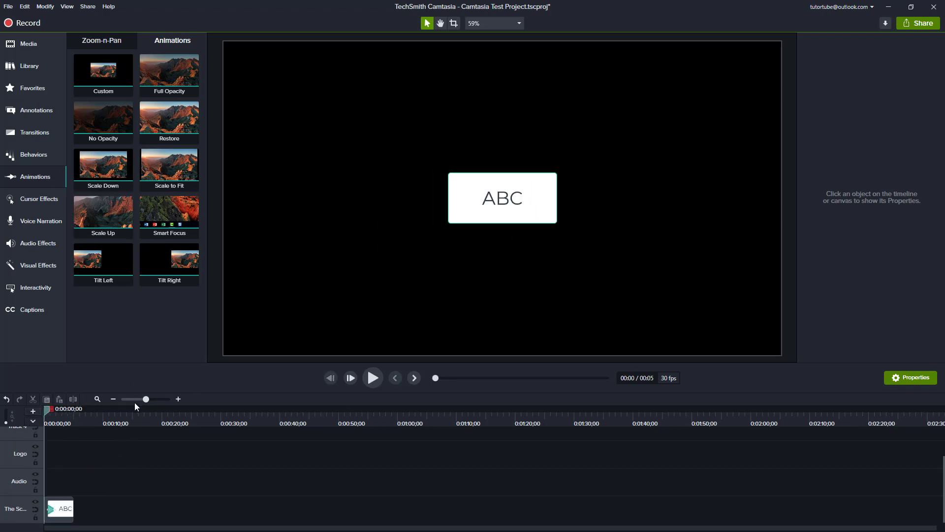
drag(147, 399, 164, 400)
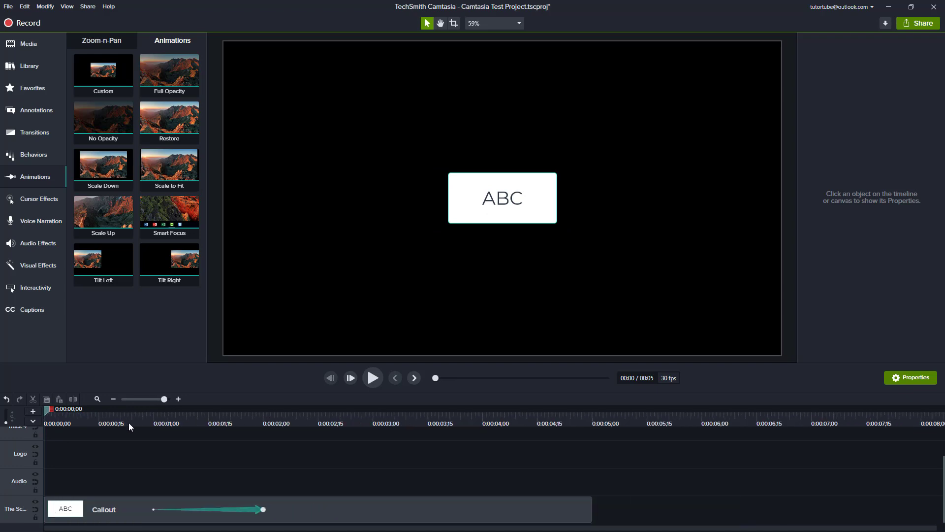
key(space)
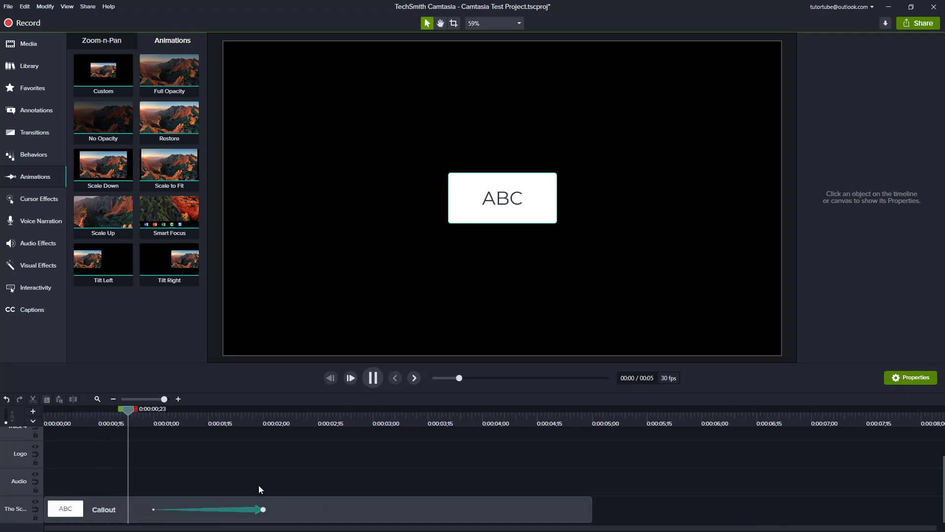
drag(264, 517, 354, 517)
Step: Preview the callout's scale-up, then give it Exponential In/Out easing
click(129, 418)
key(space)
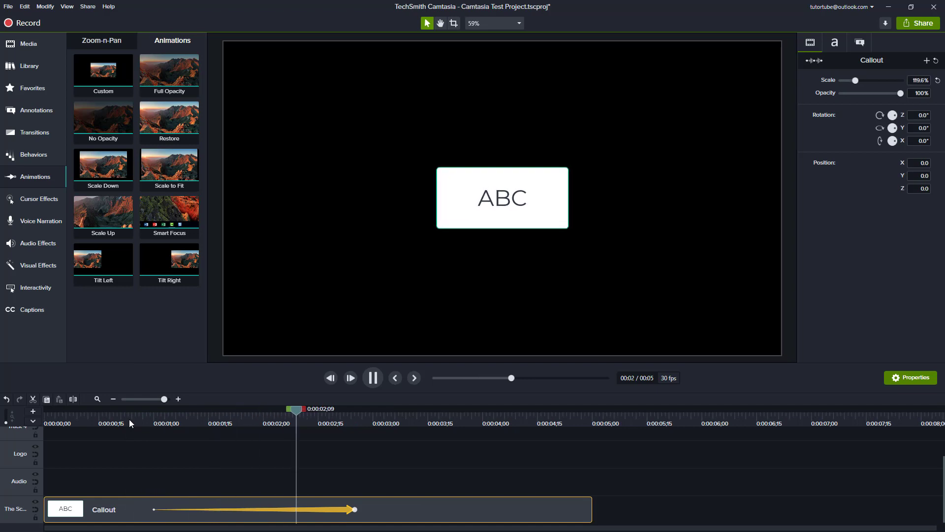
key(space)
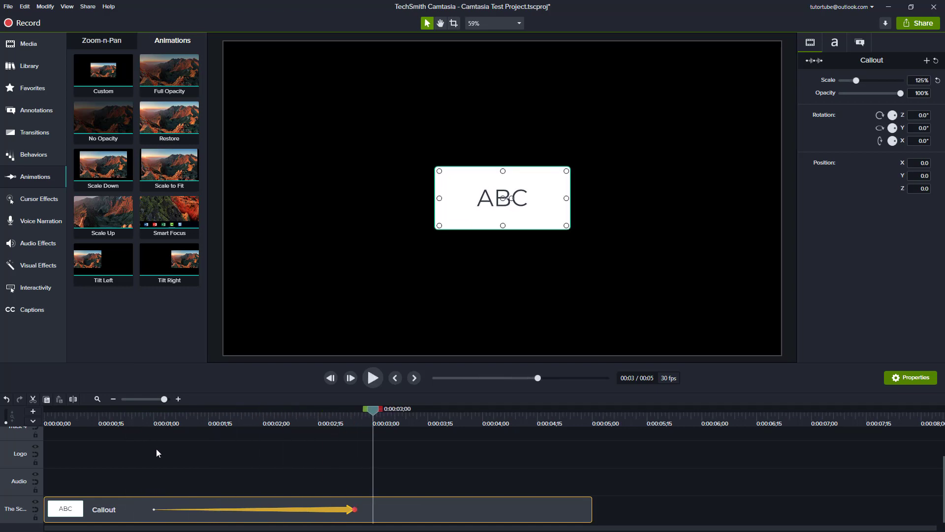
right_click(322, 510)
mouse_move(357, 484)
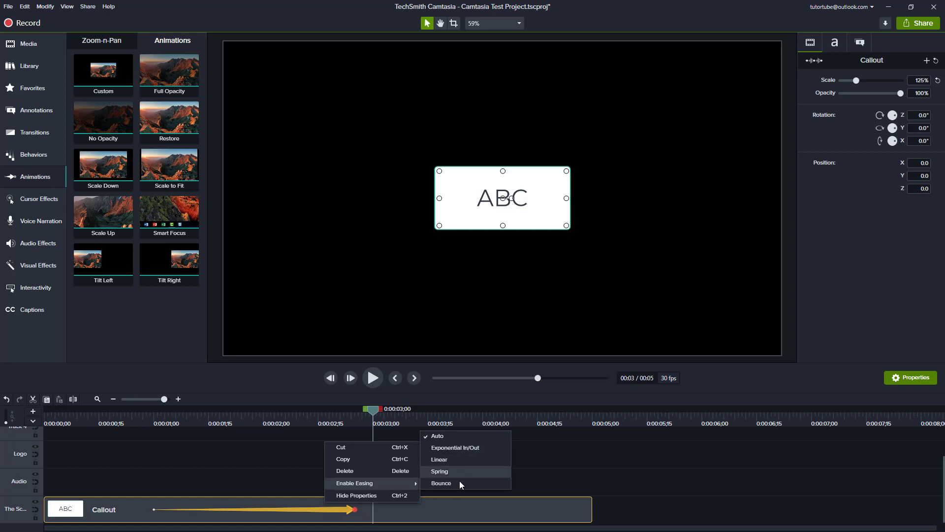
click(459, 449)
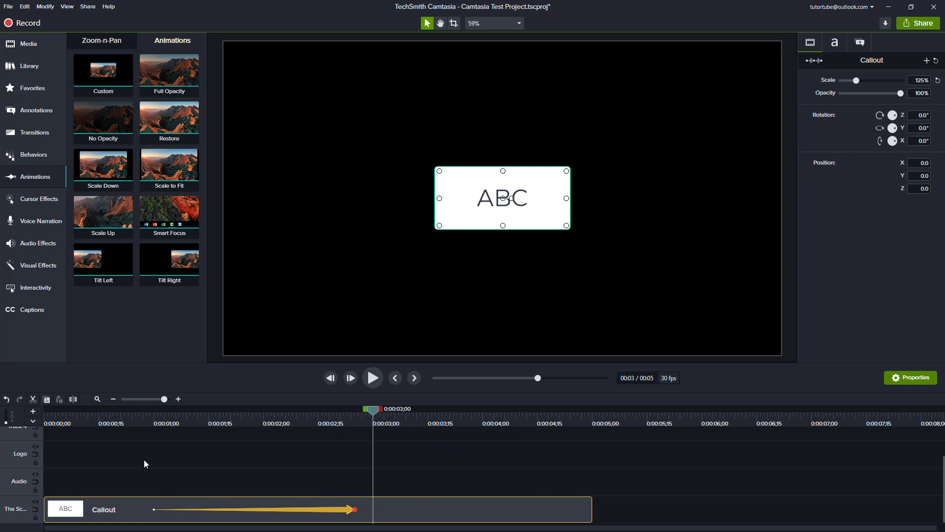
click(154, 418)
Step: Switch the scale animation's easing to Linear and preview the result
key(space)
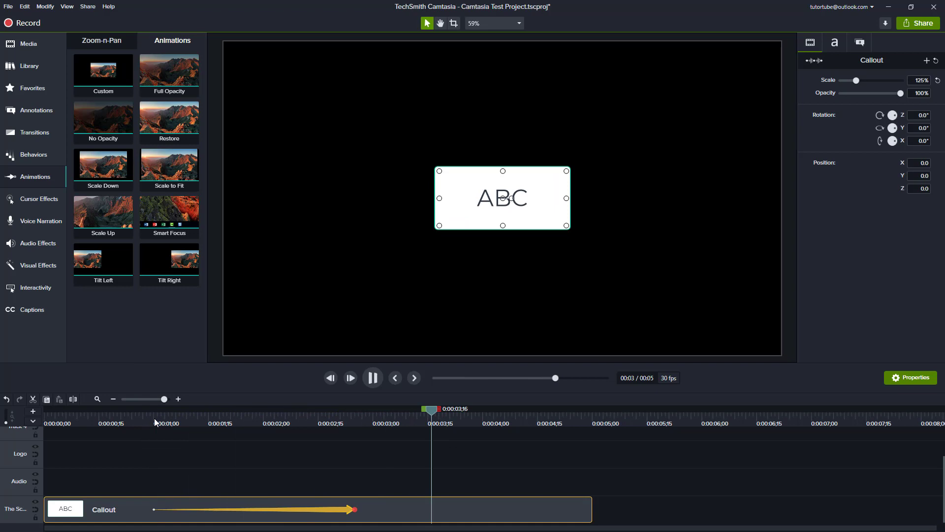
click(354, 422)
right_click(350, 507)
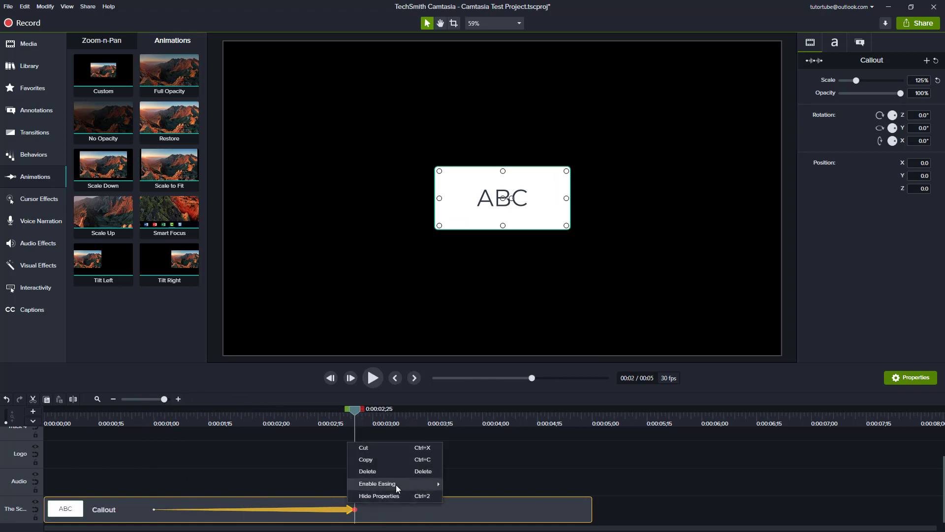
mouse_move(396, 485)
click(479, 462)
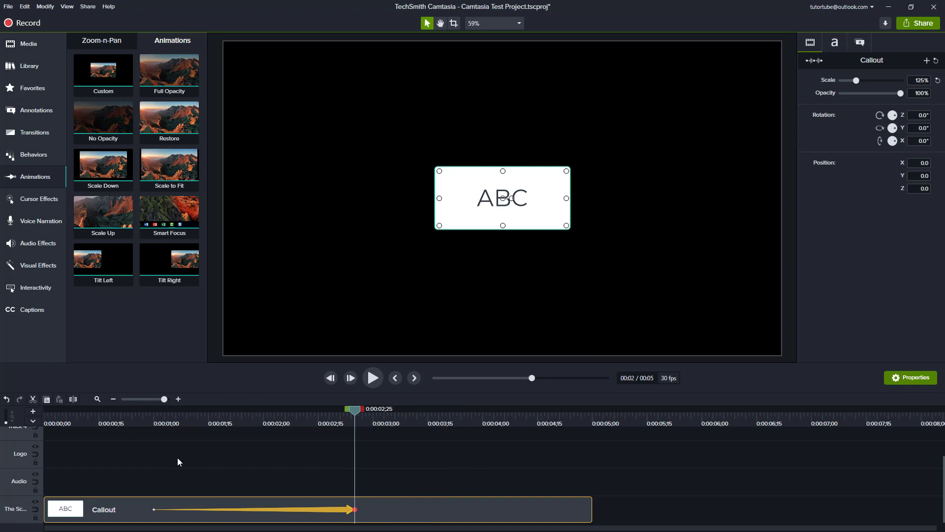
click(146, 417)
key(space)
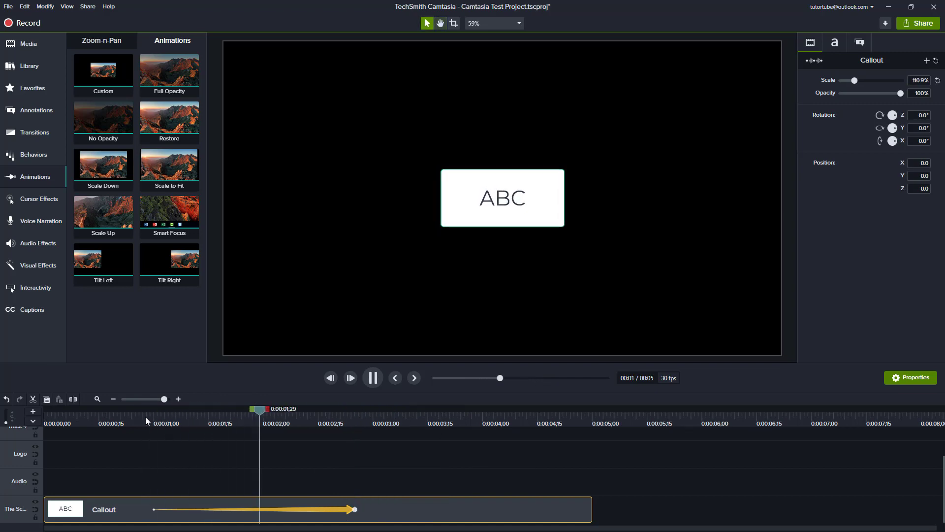
key(space)
Step: Shorten the animation to end around 1;08 and switch it to Exponential In/Out easing
drag(357, 509, 183, 509)
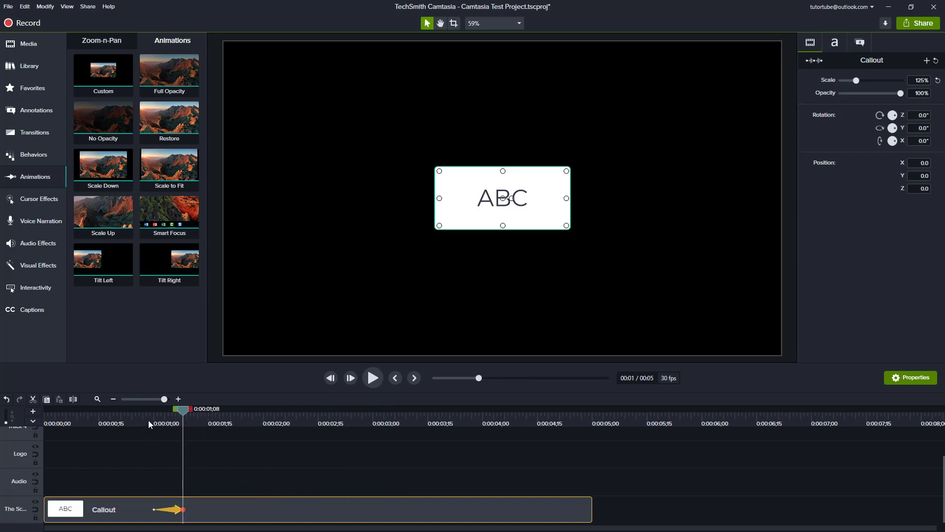
click(150, 424)
key(space)
click(173, 510)
right_click(175, 510)
mouse_move(223, 481)
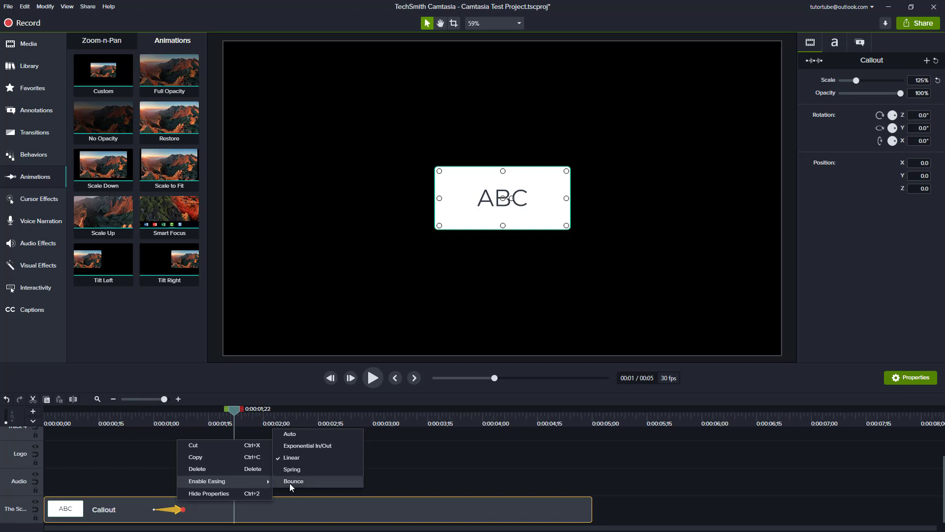
click(297, 445)
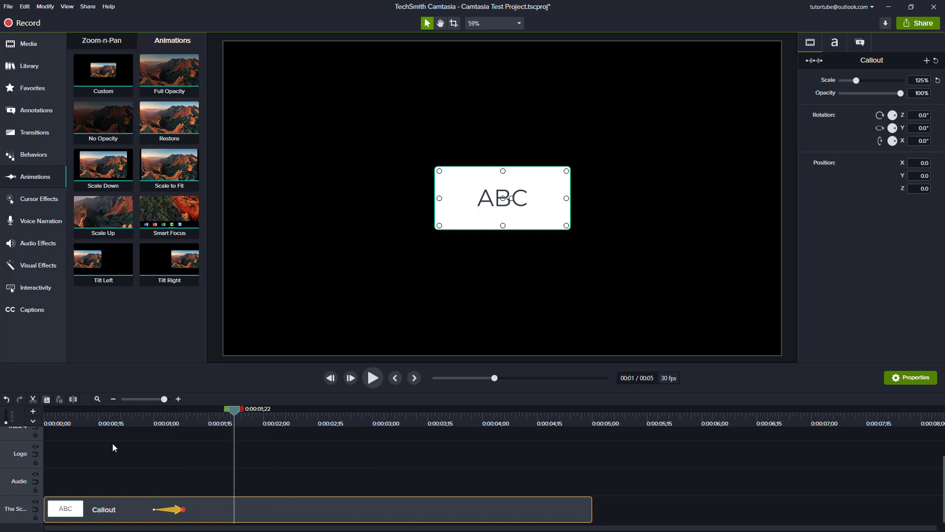
click(114, 444)
click(148, 423)
key(space)
Step: Try Spring easing on the scale animation and preview it
click(173, 510)
right_click(175, 509)
mouse_move(222, 482)
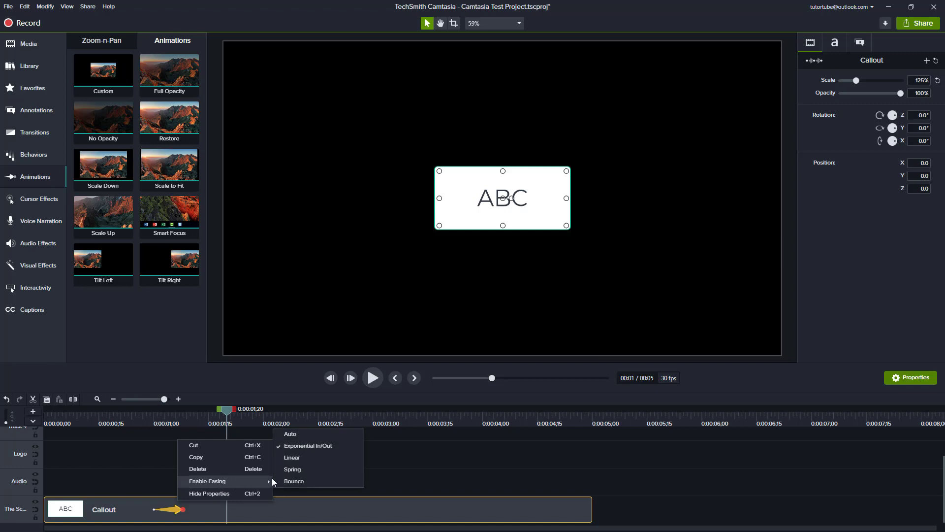
click(299, 468)
click(146, 420)
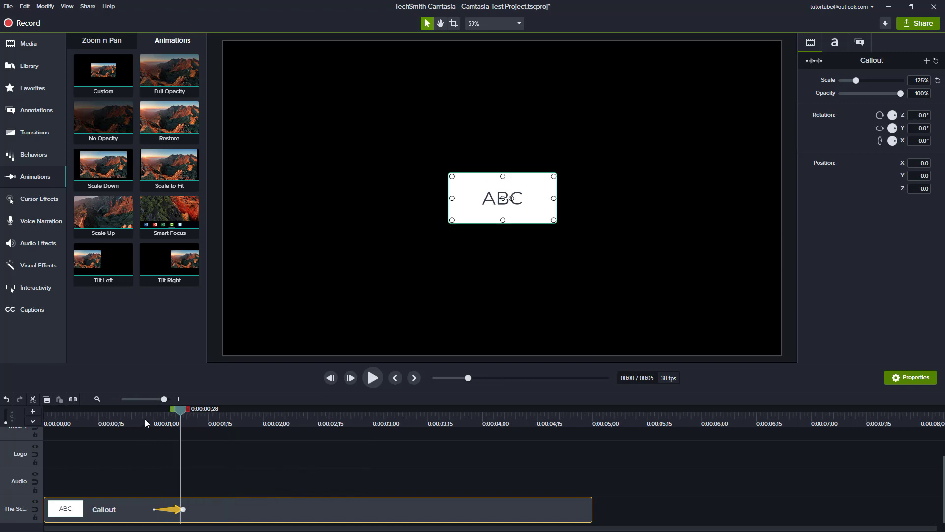
key(space)
key(space)
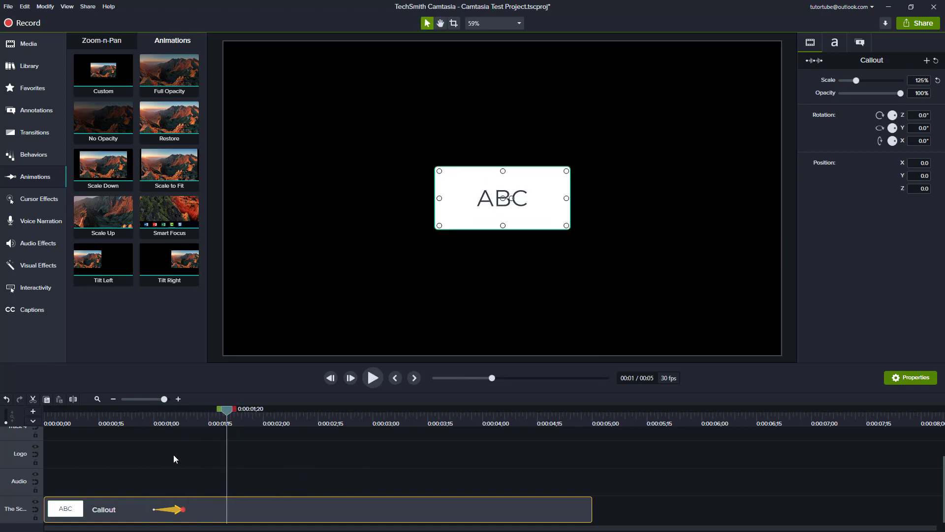
Step: Pick another easing option for the scale animation and preview it
right_click(182, 508)
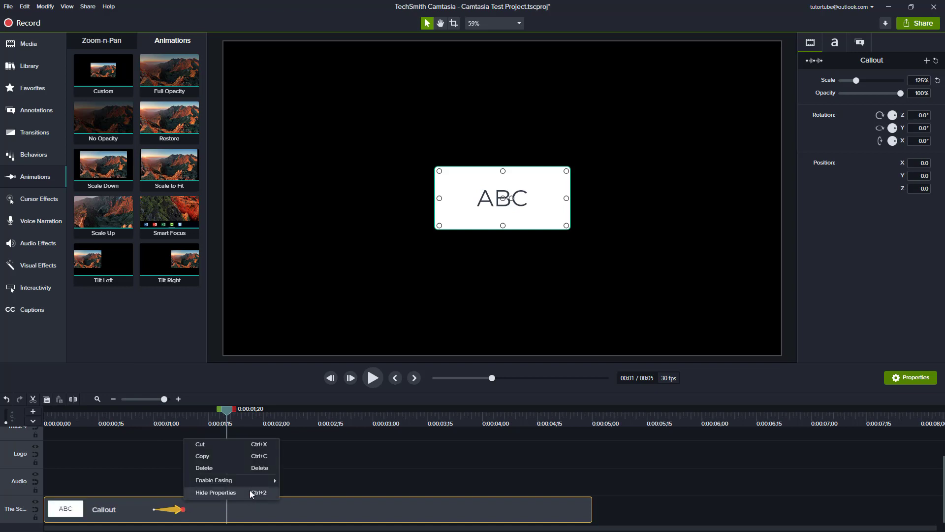
mouse_move(249, 482)
click(340, 485)
click(142, 415)
key(space)
key(space)
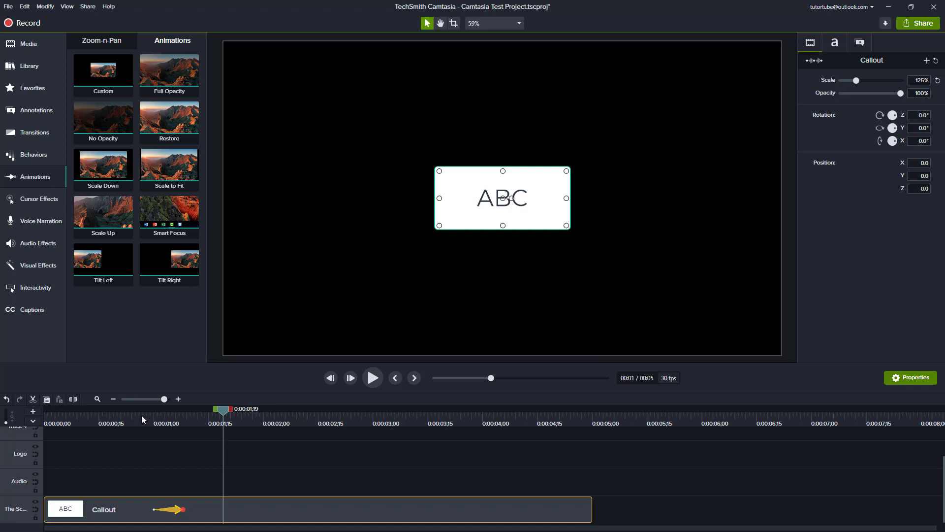
Step: Paste a copy of the callout, start it with the original, and place it at canvas left
key(ctrl+v)
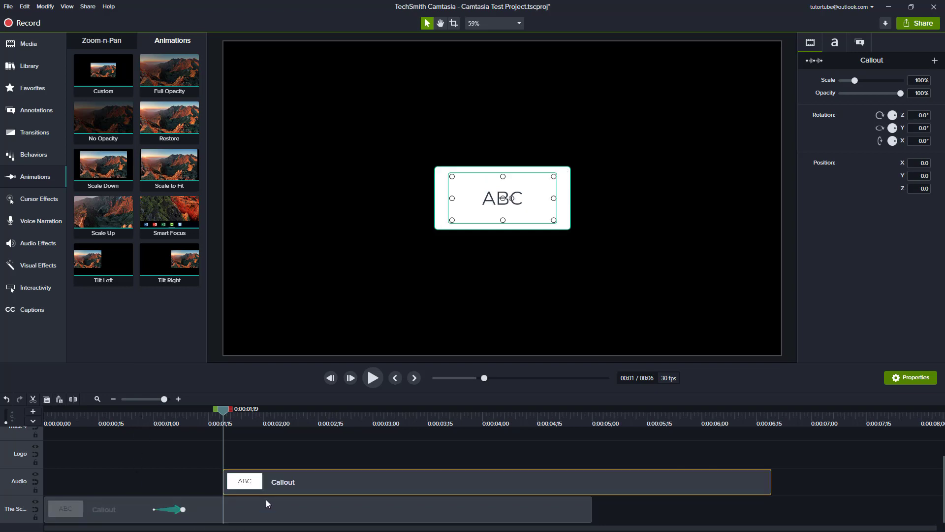
drag(297, 477, 153, 476)
drag(539, 195, 371, 196)
key(ctrl+v)
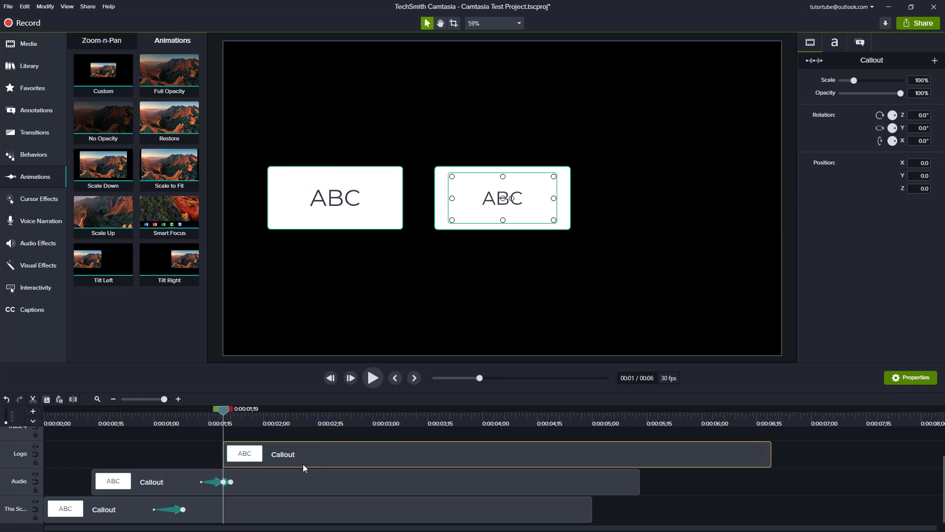
mouse_move(243, 453)
mouse_down()
mouse_move(205, 453)
mouse_move(235, 462)
mouse_up()
key(ctrl+z)
key(ctrl+z)
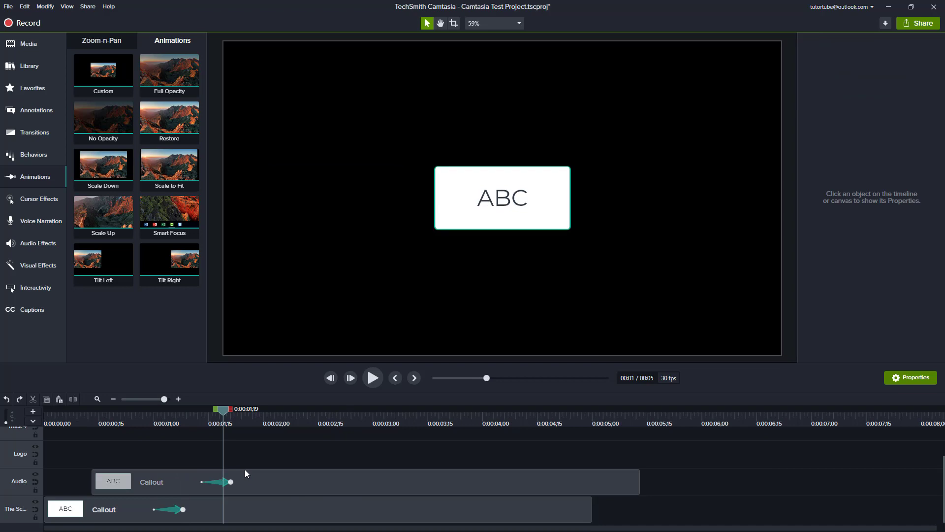
click(259, 483)
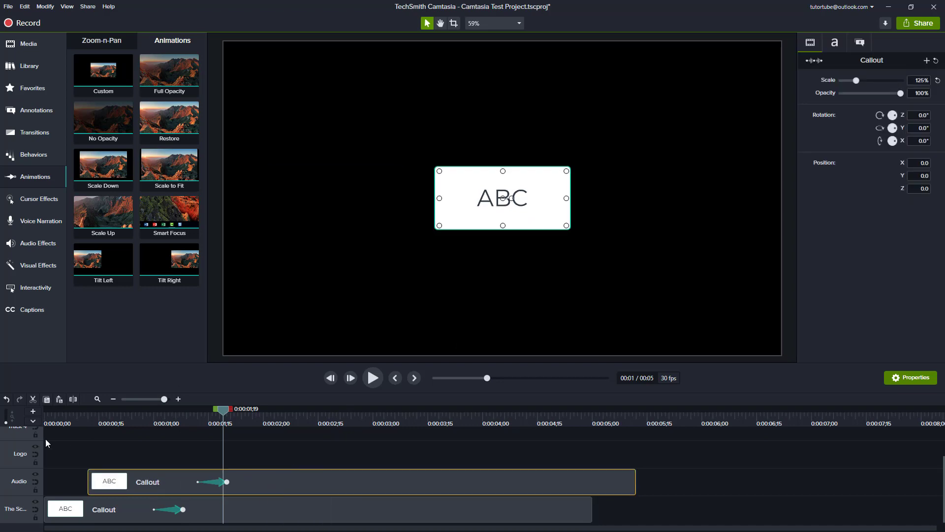
click(359, 449)
drag(533, 205, 429, 202)
key(ctrl+z)
drag(224, 413, 228, 414)
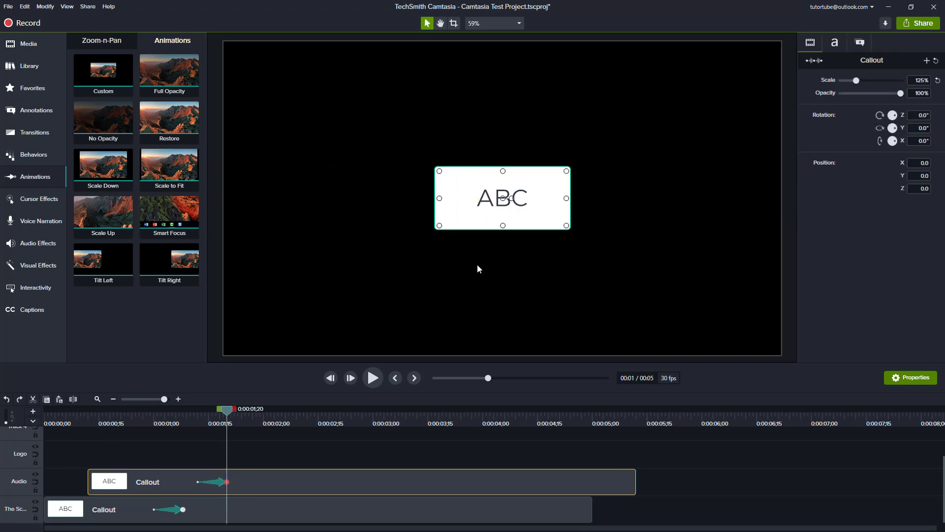
drag(542, 213, 365, 213)
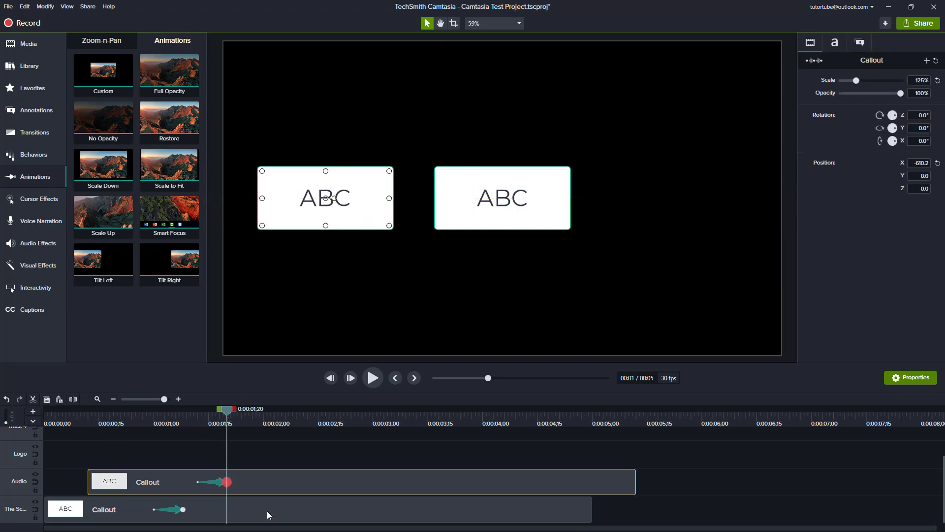
Step: Add a third callout copy starting at time zero and move it to the canvas right
key(ctrl+c)
key(ctrl+v)
drag(267, 458, 203, 454)
click(268, 418)
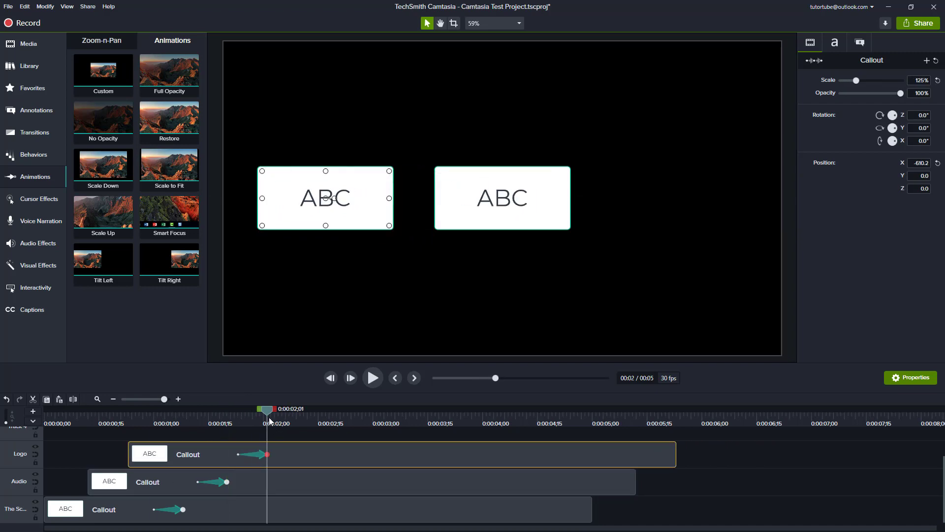
drag(364, 483, 195, 438)
click(185, 416)
click(183, 454)
drag(341, 183, 688, 183)
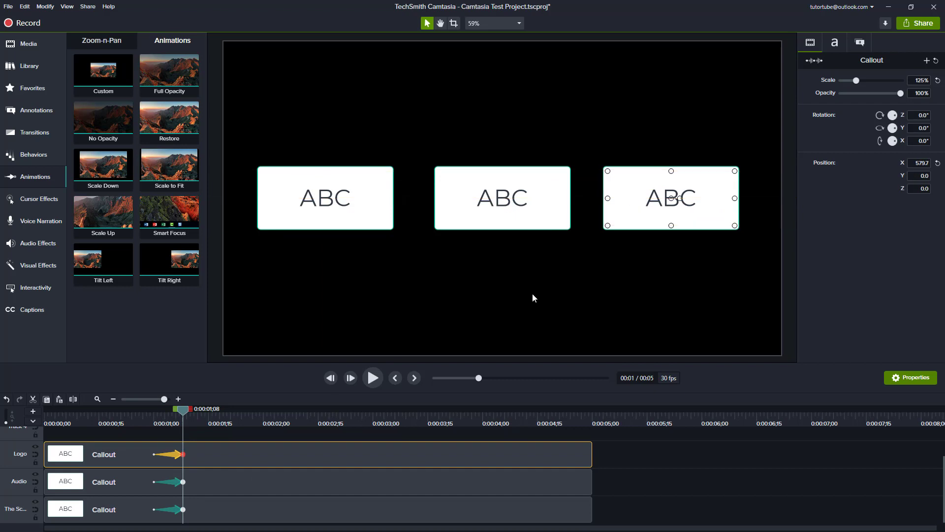
drag(645, 511, 482, 438)
Step: Duplicate the row of three callouts and move the copies up as a top row
key(ctrl+c)
key(ctrl+v)
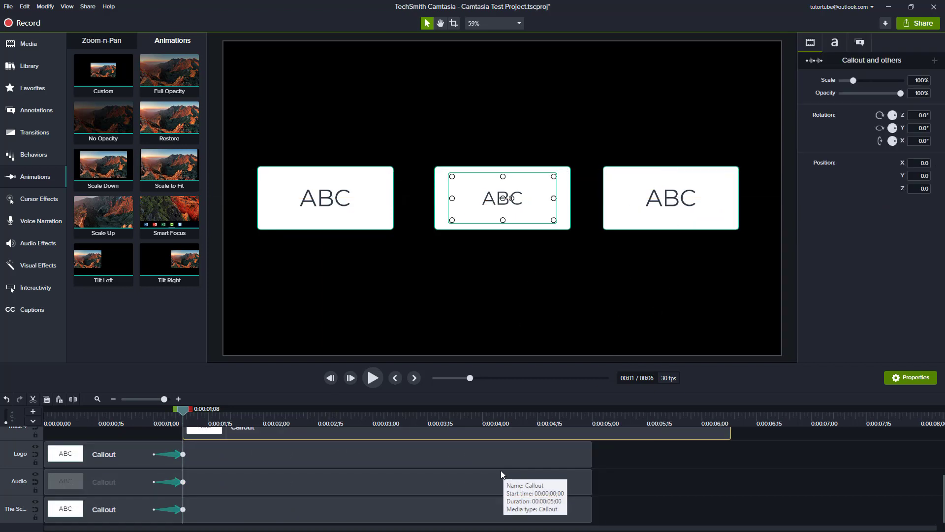
scroll(451, 442, up, 3)
drag(468, 438, 217, 440)
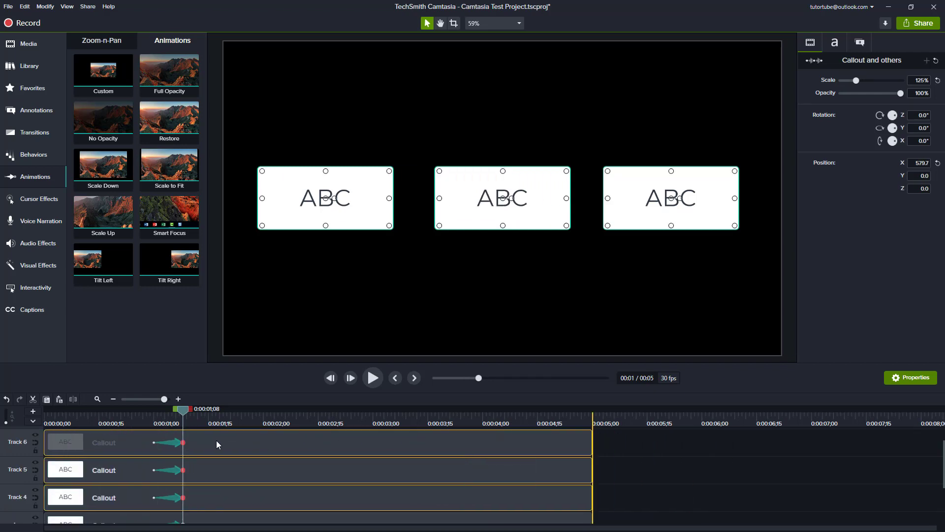
drag(470, 190, 470, 100)
Step: Duplicate the top row, align it to time zero, and move it down as the third row
drag(629, 436, 509, 498)
key(ctrl+c)
key(ctrl+v)
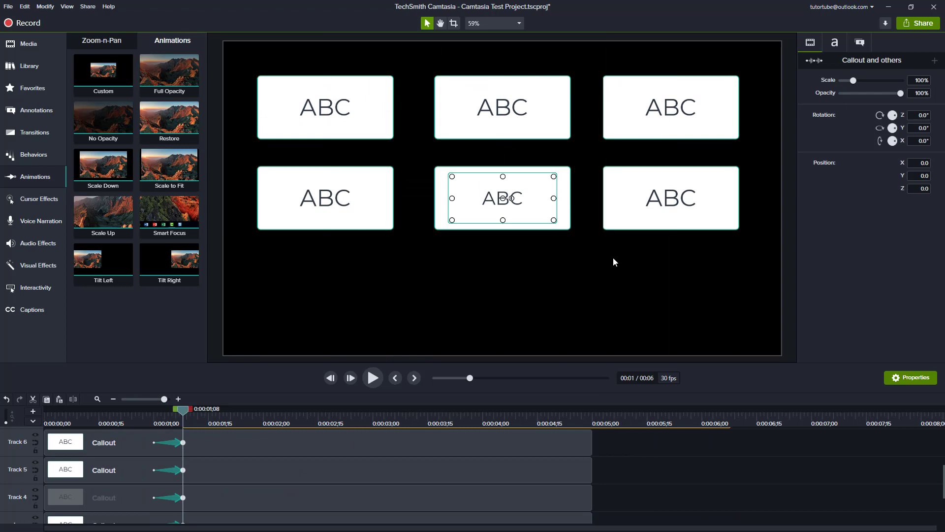
scroll(350, 473, up, 3)
drag(354, 481, 216, 482)
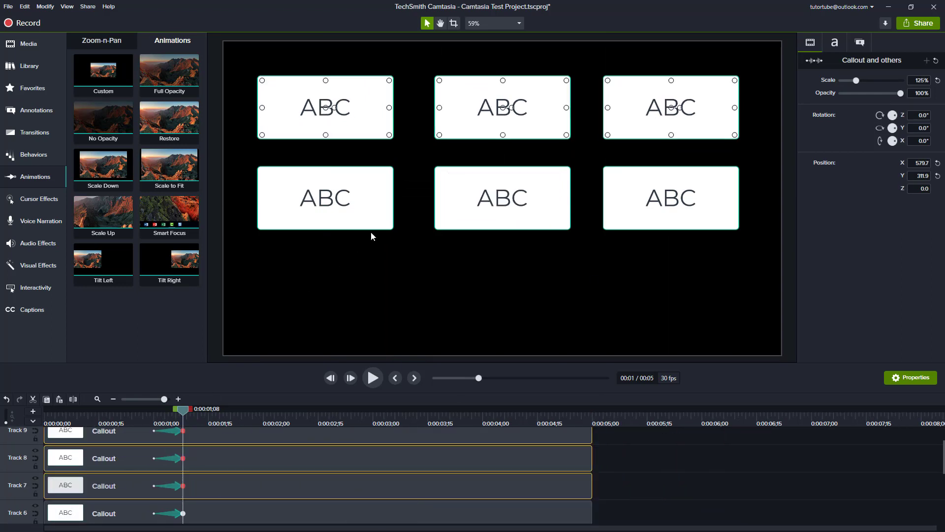
drag(465, 129, 466, 310)
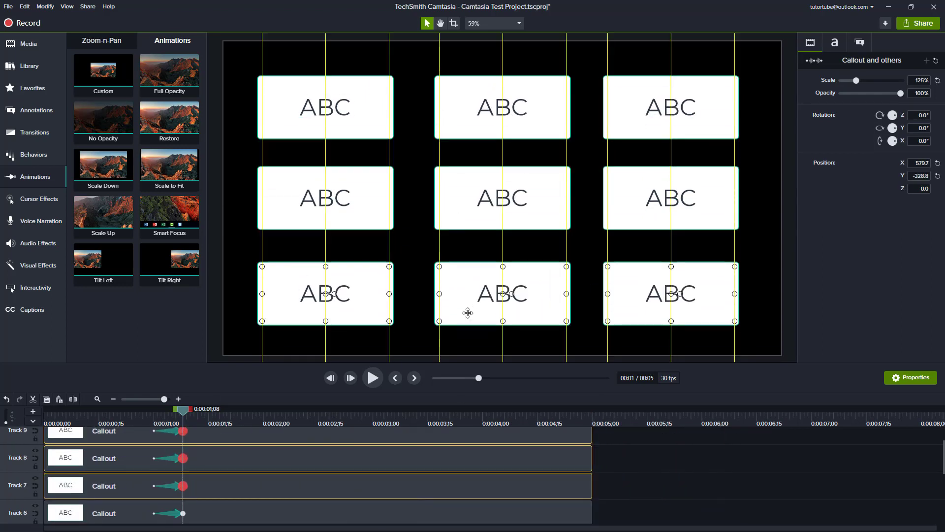
click(664, 442)
drag(557, 363, 551, 226)
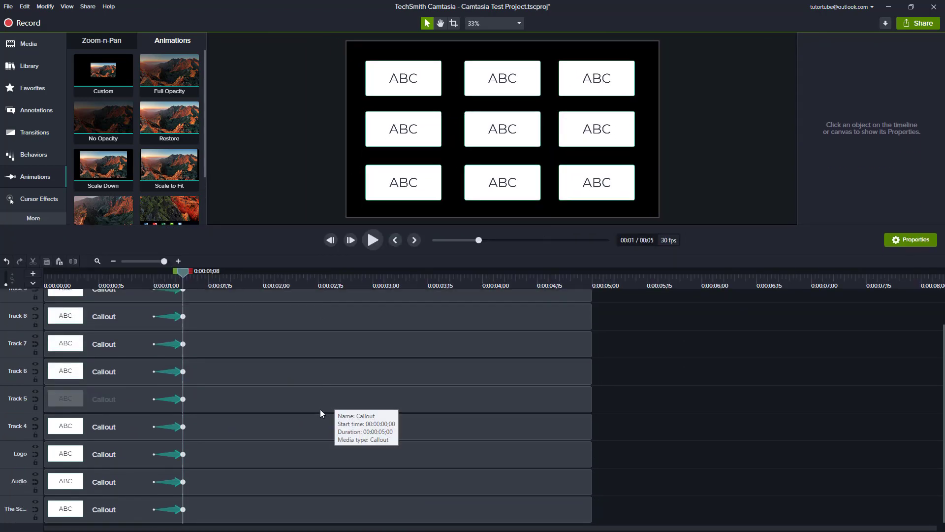
Step: Offset each track's callout progressively later, from the Audio track up to Track 9
drag(217, 481, 379, 422)
drag(315, 400, 414, 400)
drag(300, 369, 492, 365)
drag(285, 320, 515, 324)
click(263, 297)
drag(263, 297, 515, 312)
scroll(485, 362, down, 1)
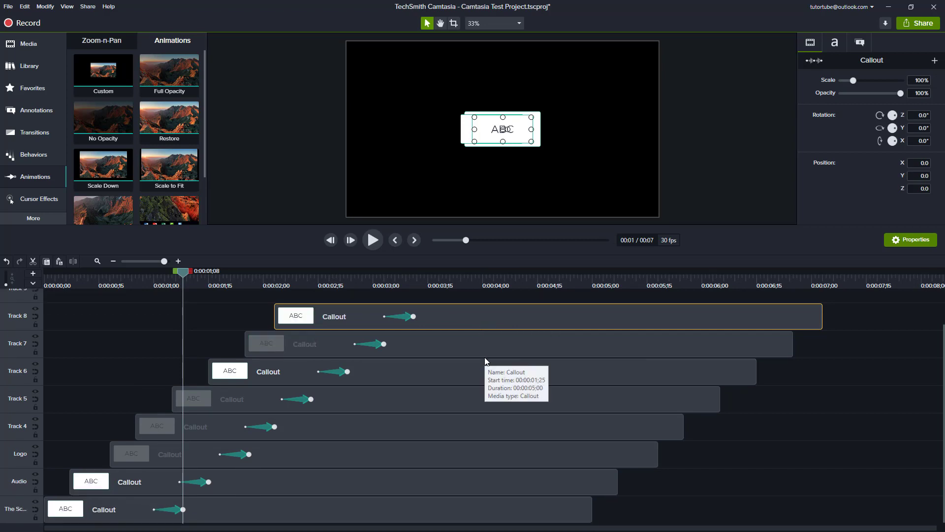
key(ctrl+Home)
key(space)
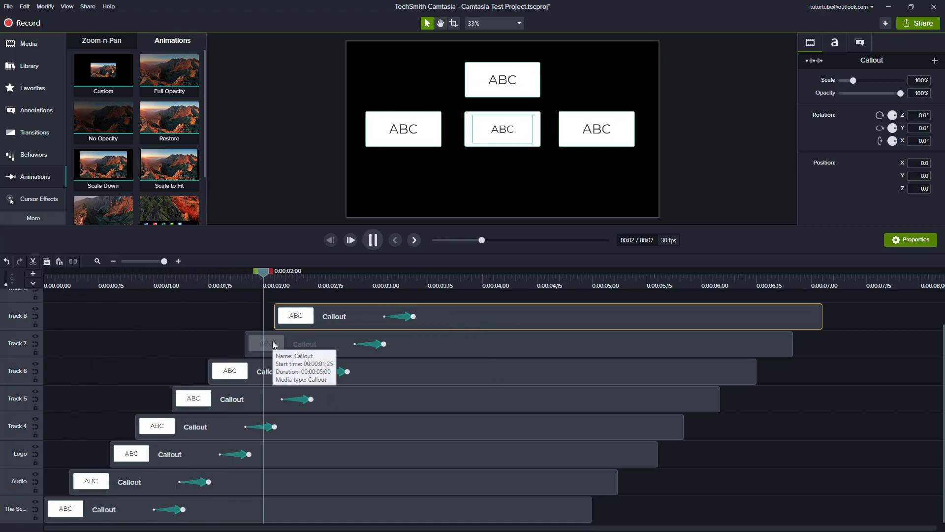
key(space)
scroll(330, 513, up, 1)
scroll(330, 513, up, 1)
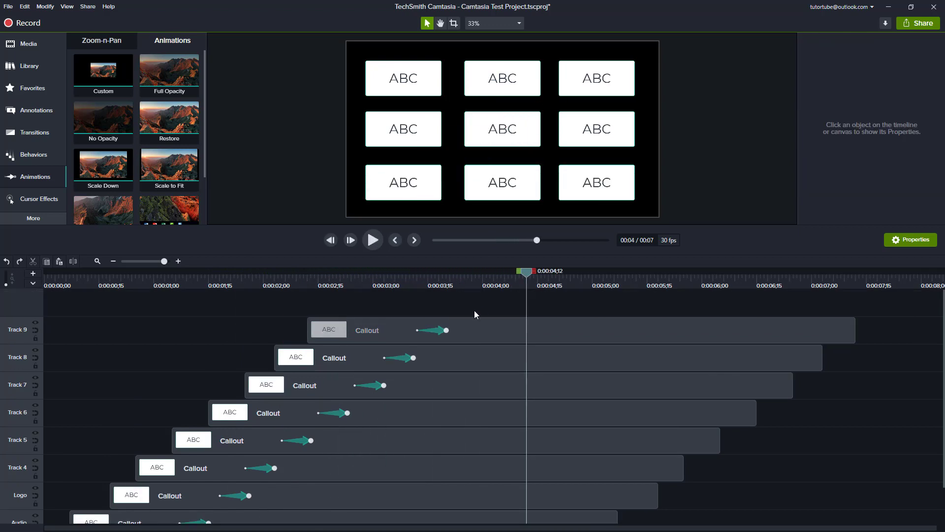
drag(435, 290, 1, 351)
key(space)
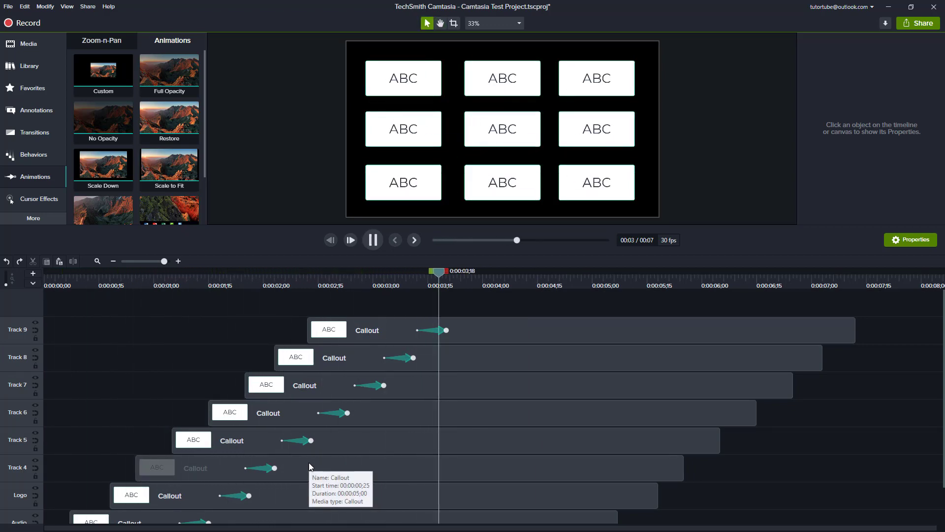
key(space)
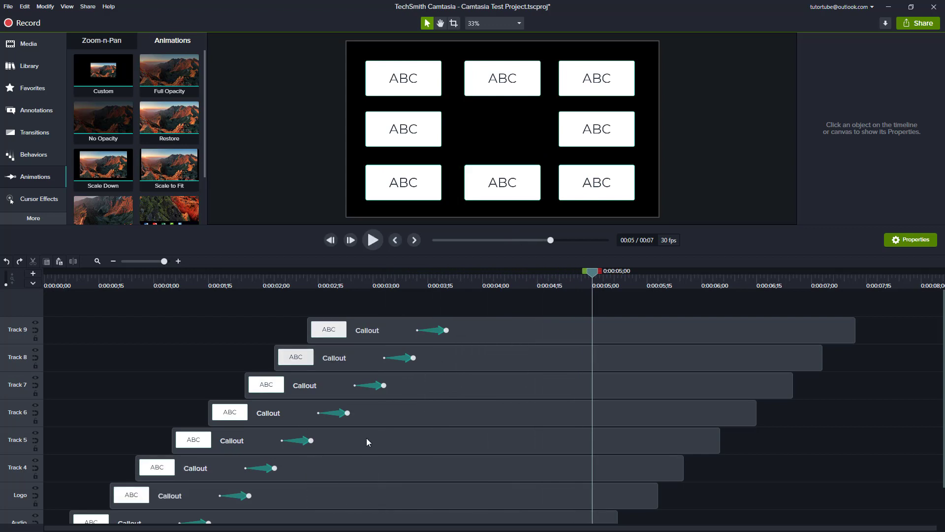
drag(444, 280, 439, 287)
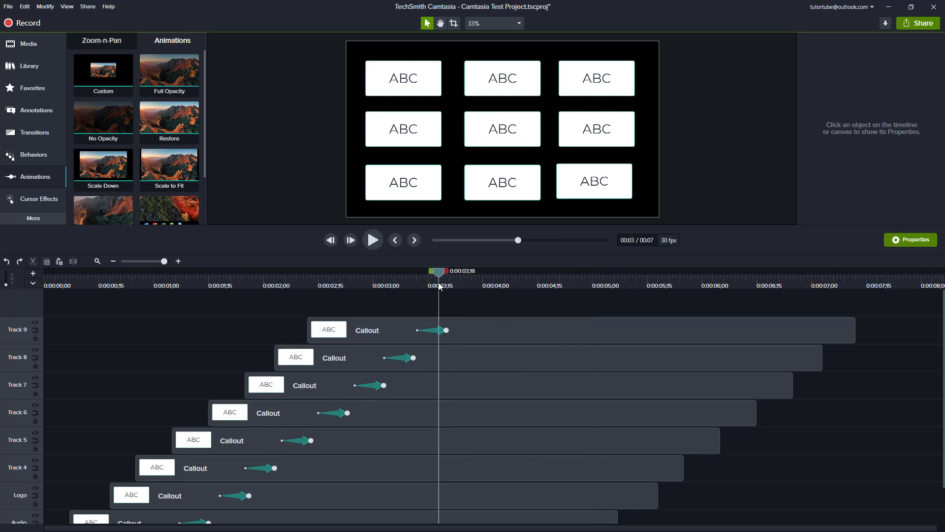